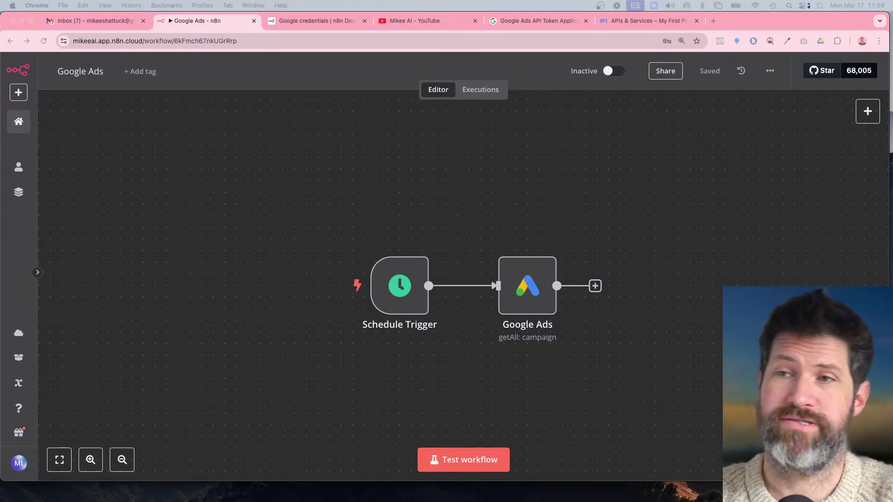
Open the Google Ads node, test it, and expand the error details from Google Ads in its output
scroll(624, 324, "right", 3)
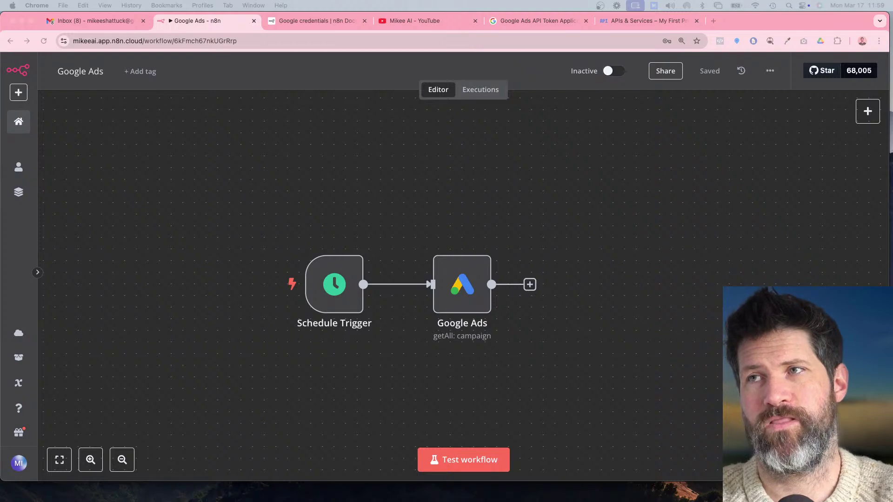
double_click(470, 289)
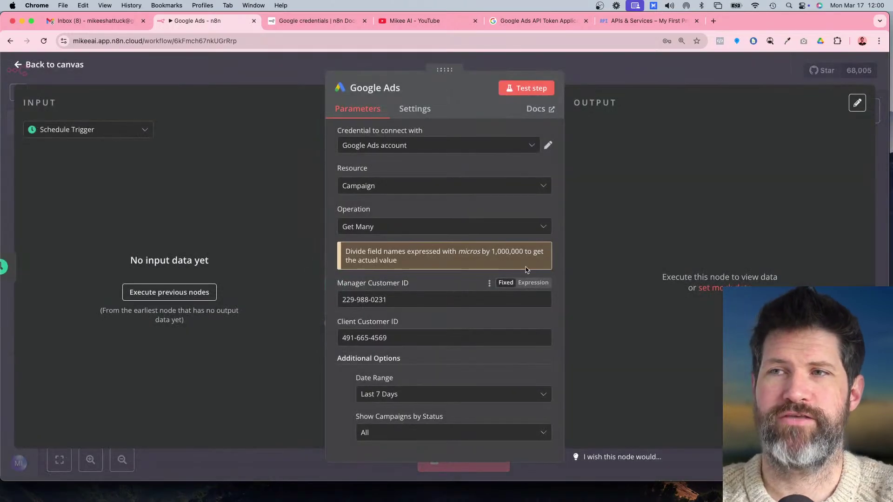
left_click(520, 89)
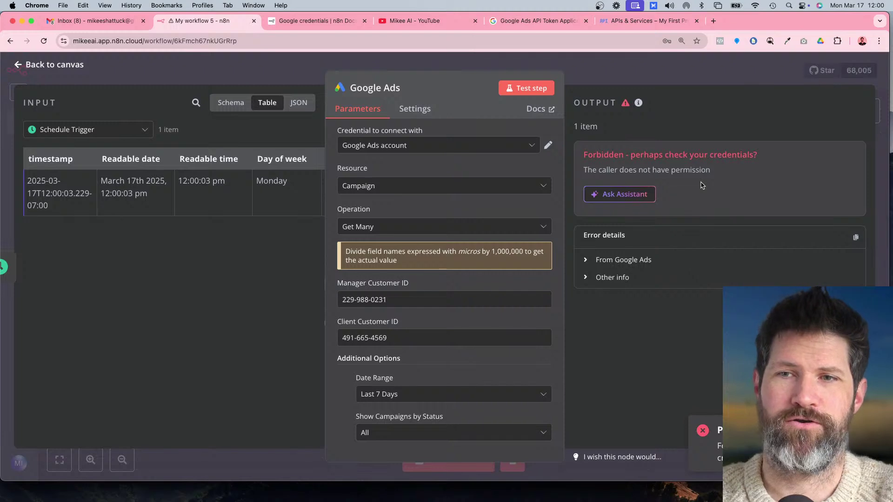
left_click(634, 264)
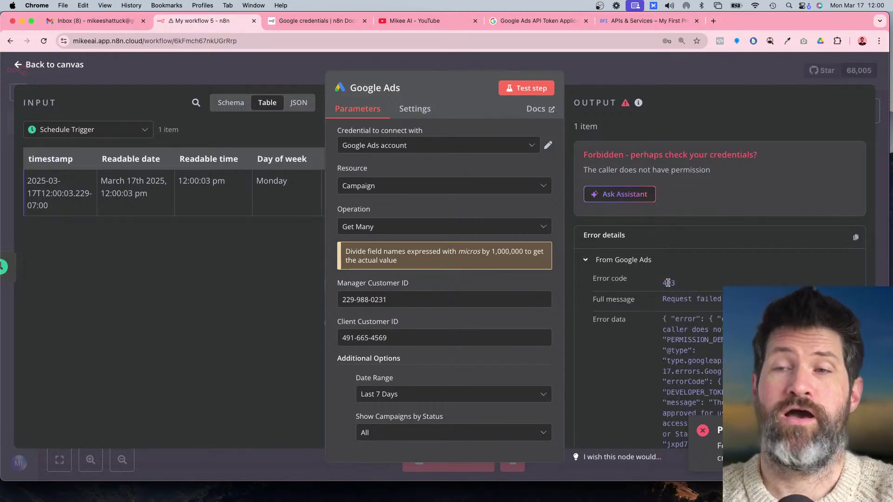
scroll(683, 307, "down", 3)
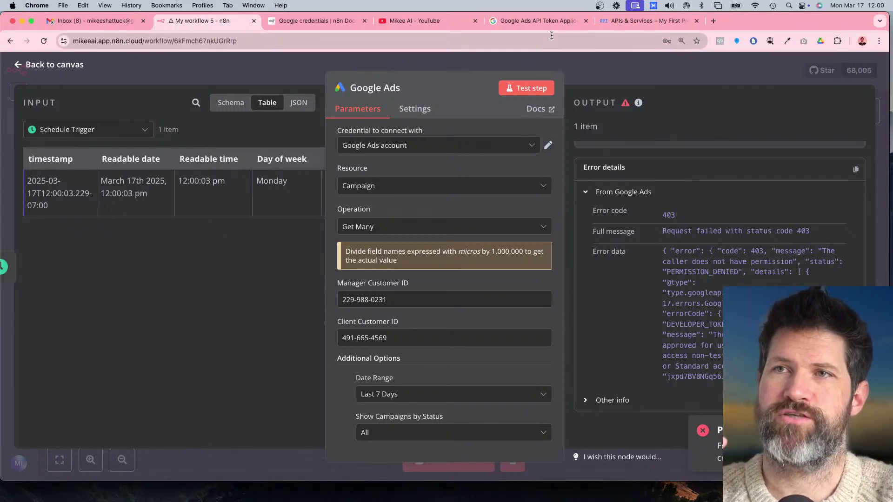
Switch to the Google Ads API Token Application page and examine its heading and introduction
left_click(543, 21)
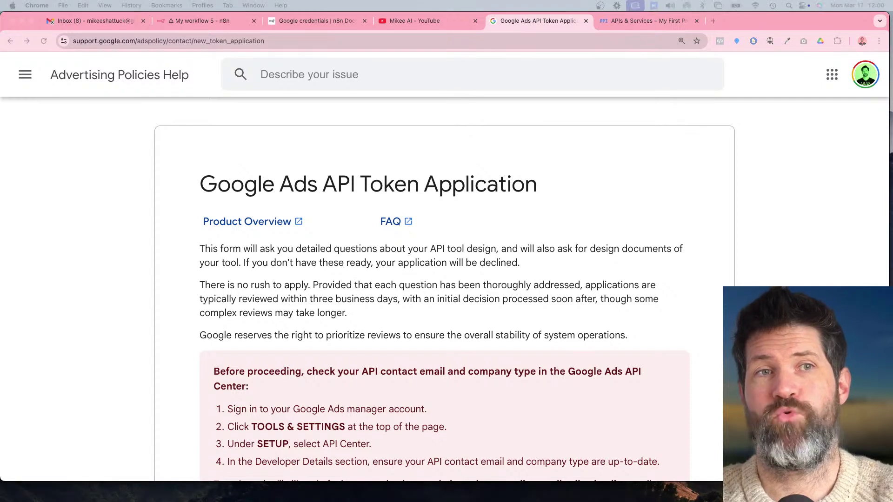
left_click(597, 232)
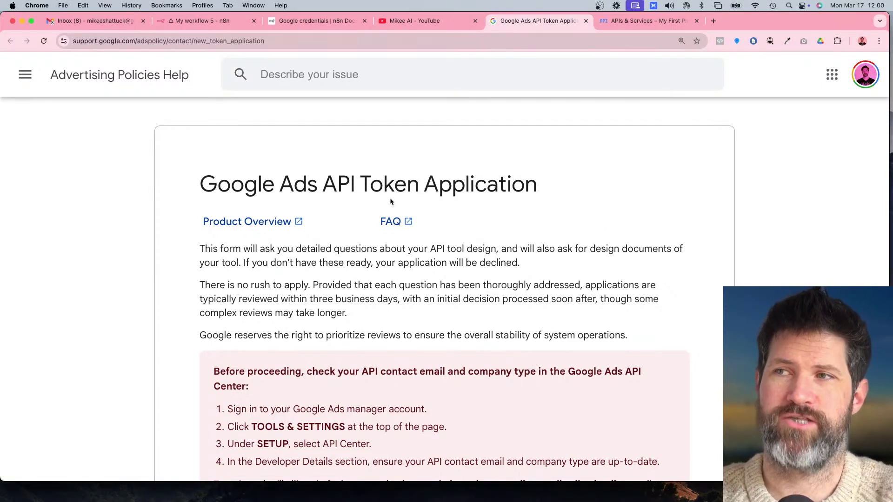
triple_click(341, 179)
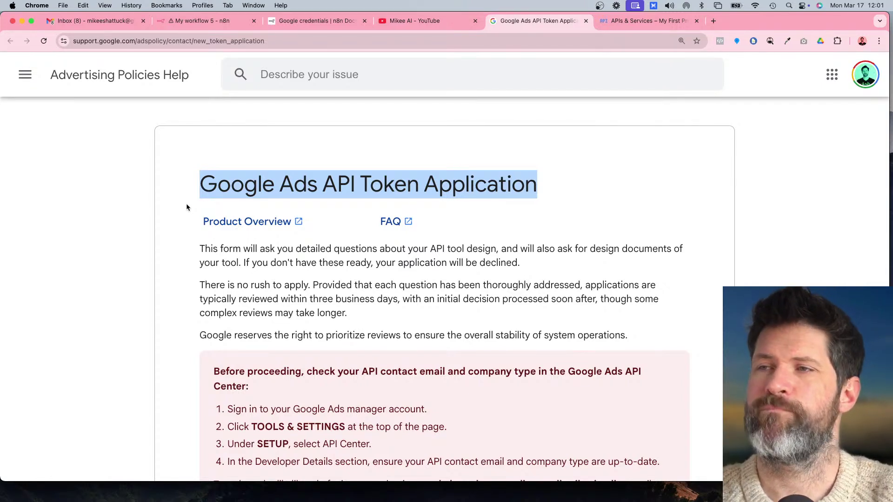
left_click(194, 190)
double_click(231, 187)
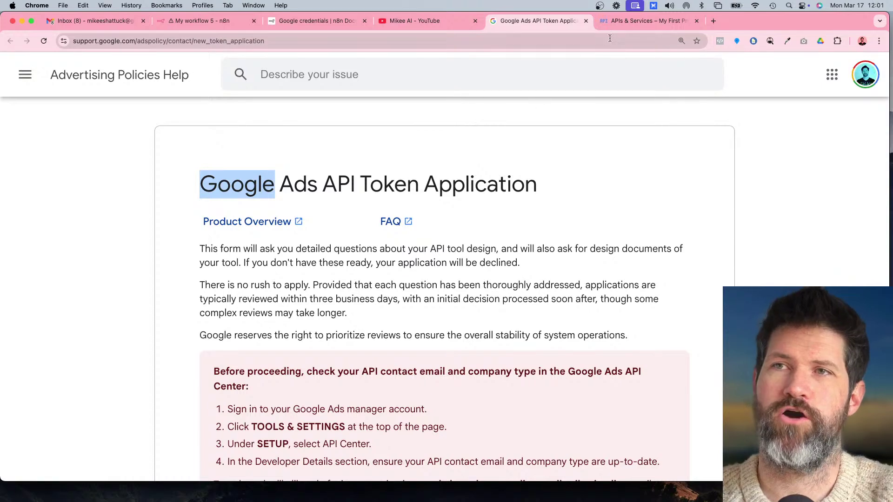
View the YouTube results in the Google Cloud API Library, and examine the enlarged video titles on the Mikee AI YouTube channel
left_click(623, 22)
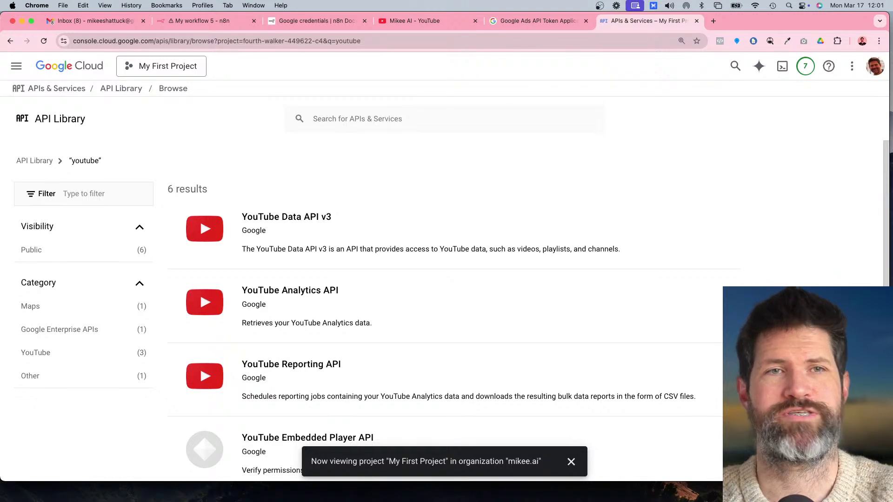
left_click(426, 22)
scroll(513, 275, "down", 5)
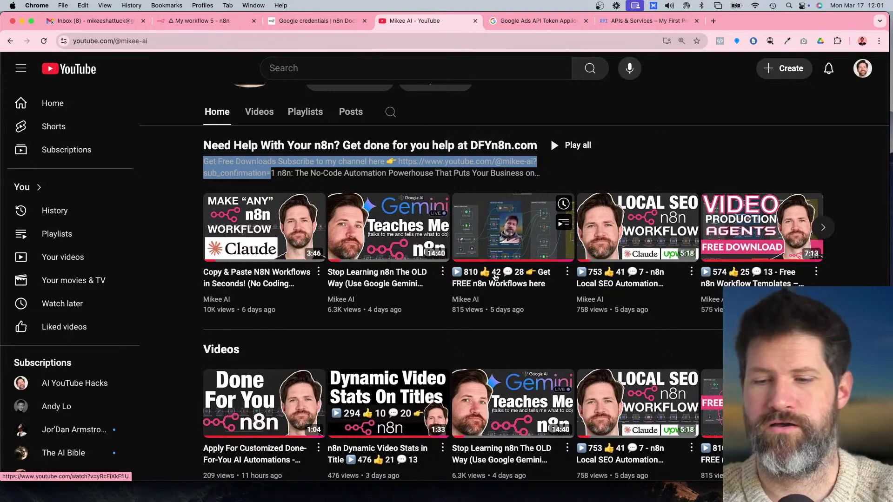
key("super+equal")
key("super+equal")
scroll(479, 282, "down", 2)
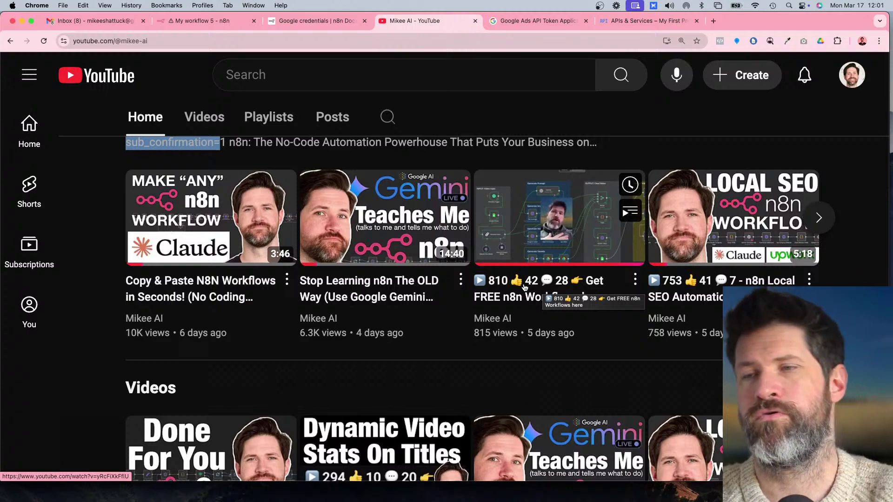
Return to the Google Ads API Token Application and read through its questions up to the design documentation upload
left_click(627, 25)
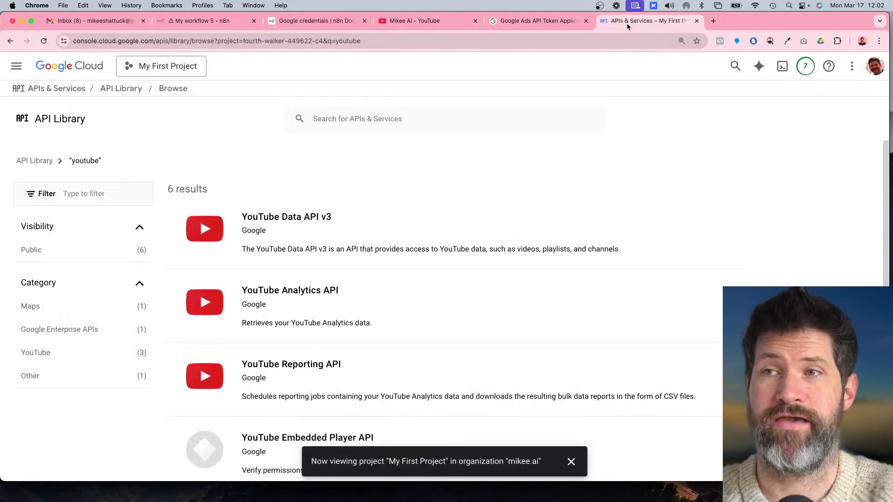
left_click(516, 24)
triple_click(325, 182)
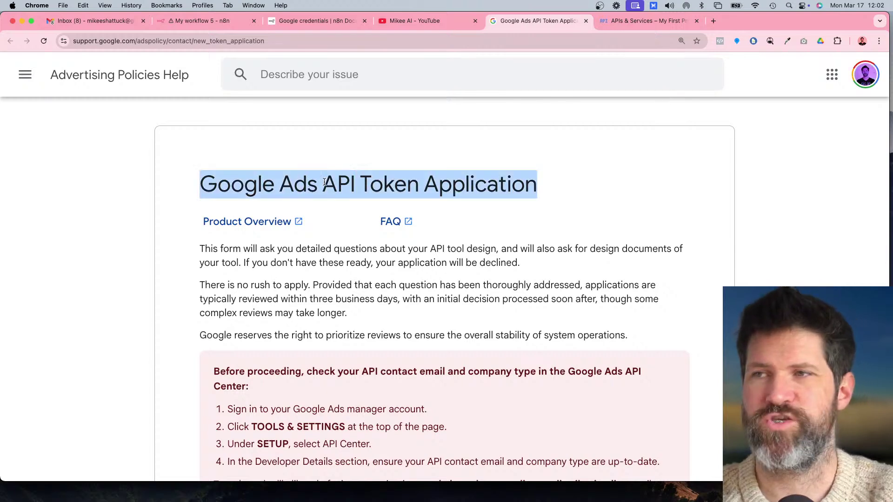
scroll(324, 182, "down", 12)
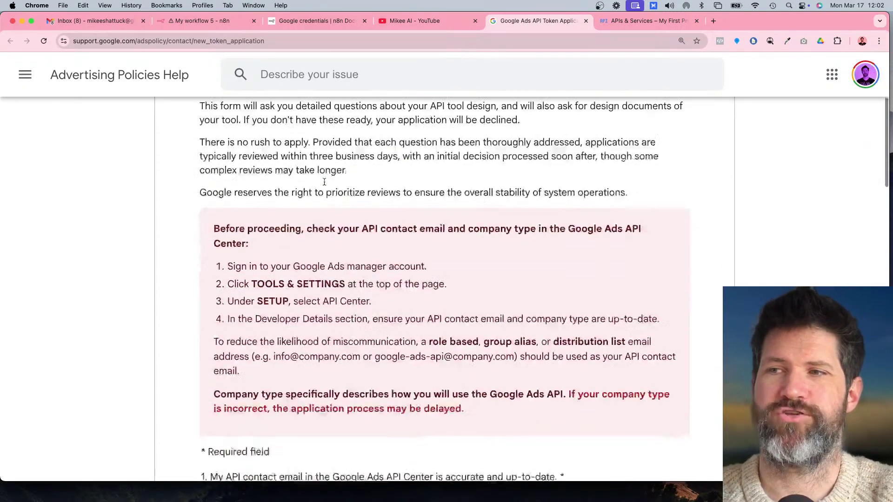
scroll(324, 185, "down", 5)
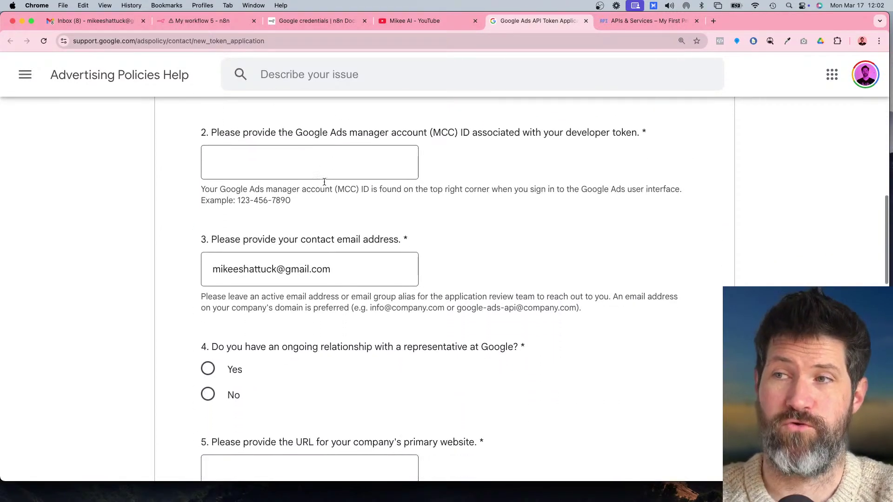
scroll(184, 233, "down", 3)
scroll(183, 233, "up", 5)
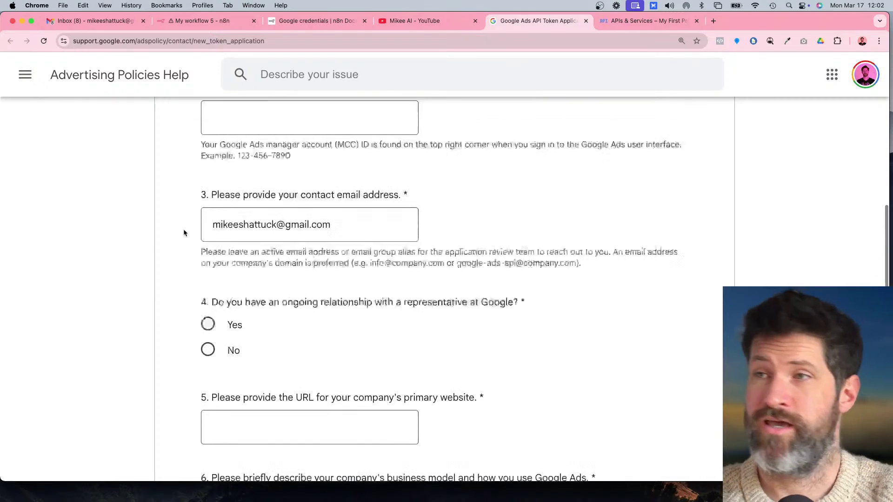
scroll(184, 233, "down", 8)
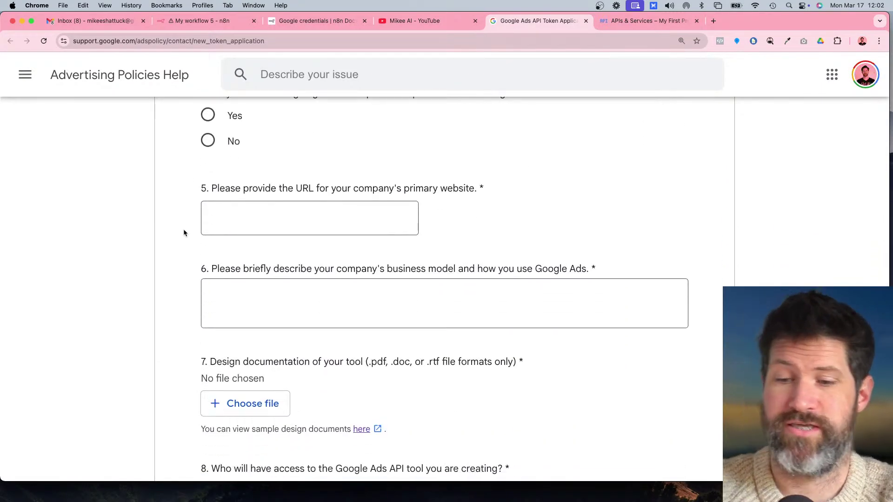
Copy the whole token application form and send it to ChatGPT in a new tab with the prompt "fill this out for me"
key("super+a")
left_click(714, 21)
type("cha")
key("Return")
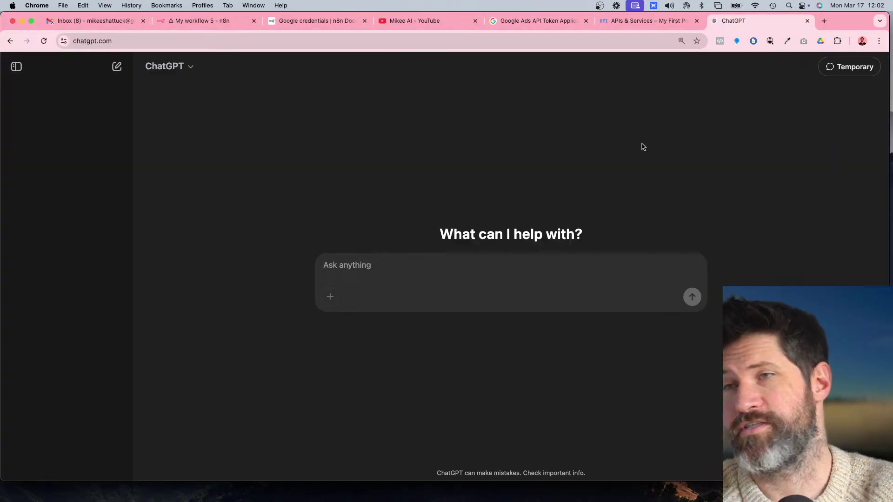
type("fill this out ")
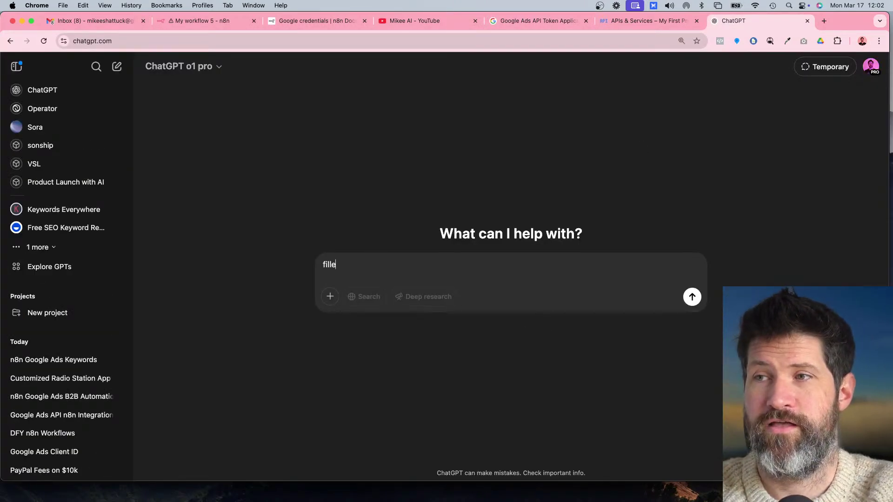
type("for me")
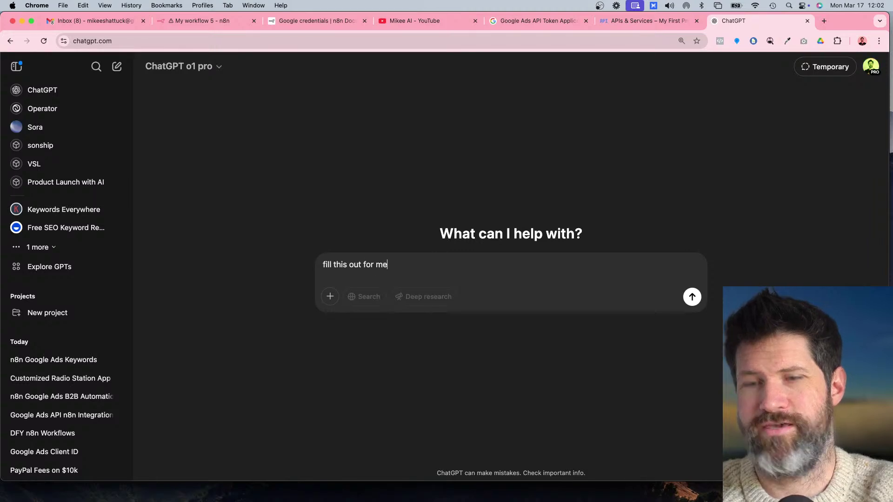
key("super+v")
key("Return")
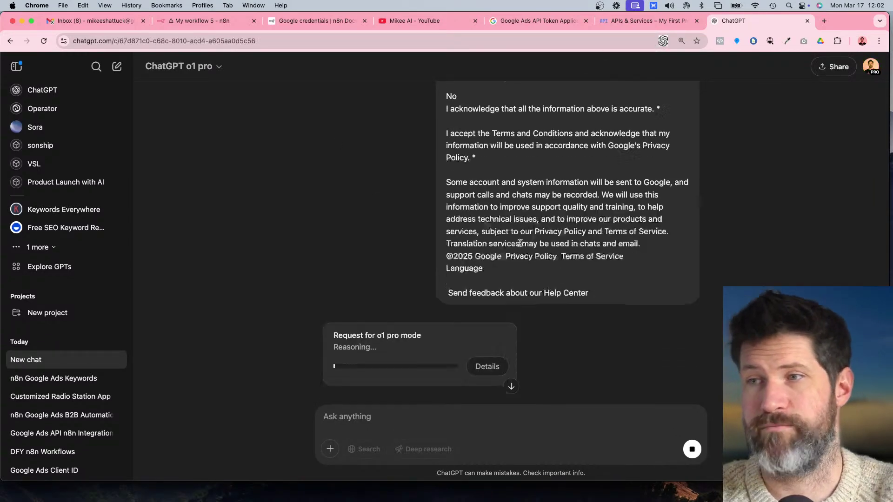
Copy the entire Google credentials page from the n8n Docs and return to the ChatGPT conversation
left_click(624, 25)
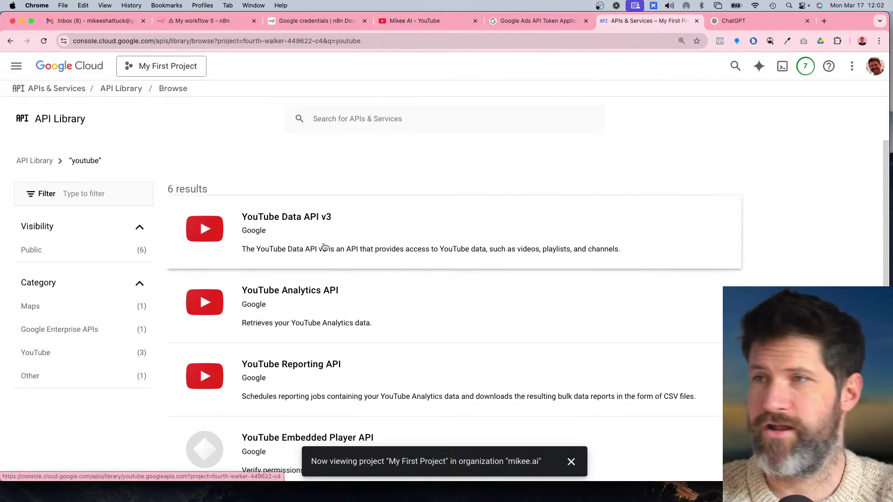
left_click(427, 25)
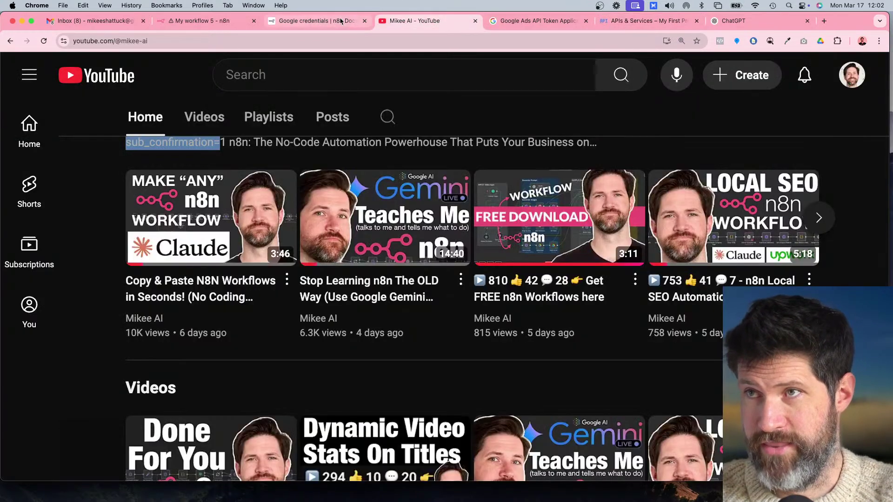
left_click(342, 22)
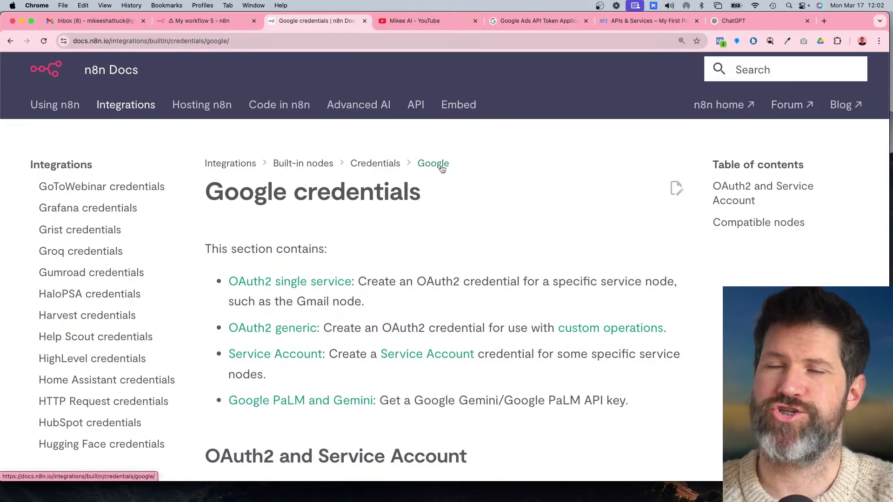
key("super+a")
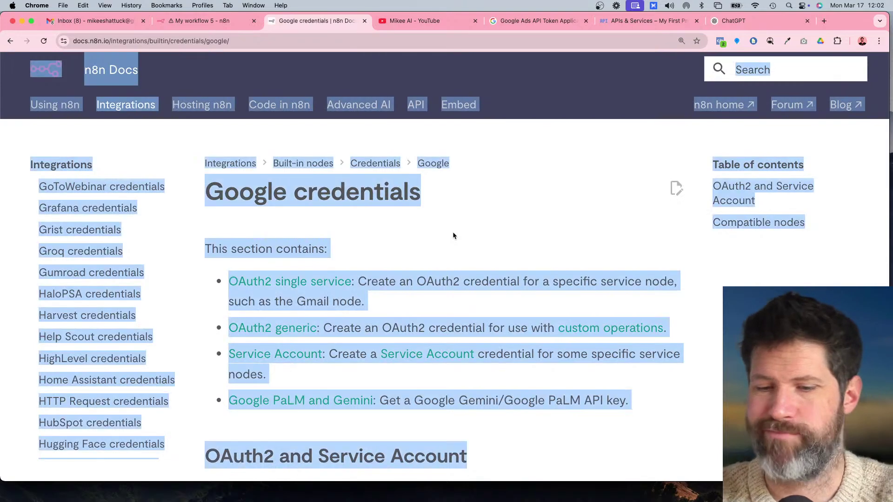
right_click(366, 278)
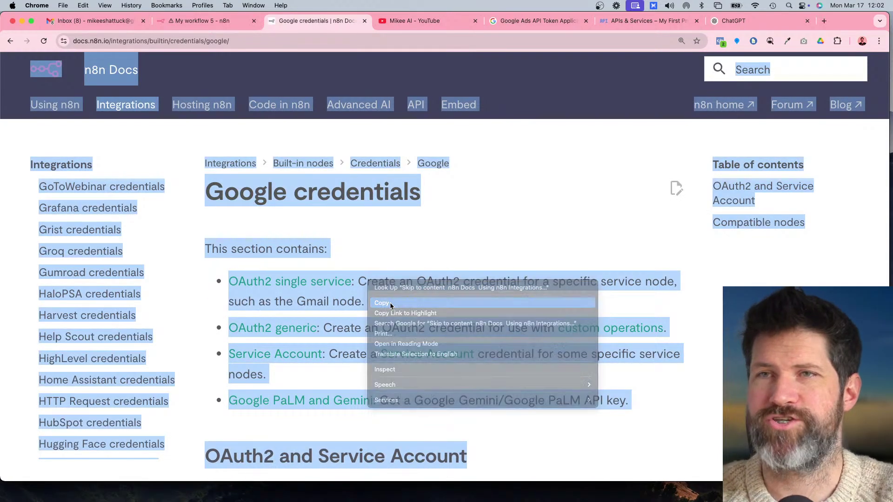
left_click(389, 301)
left_click(721, 26)
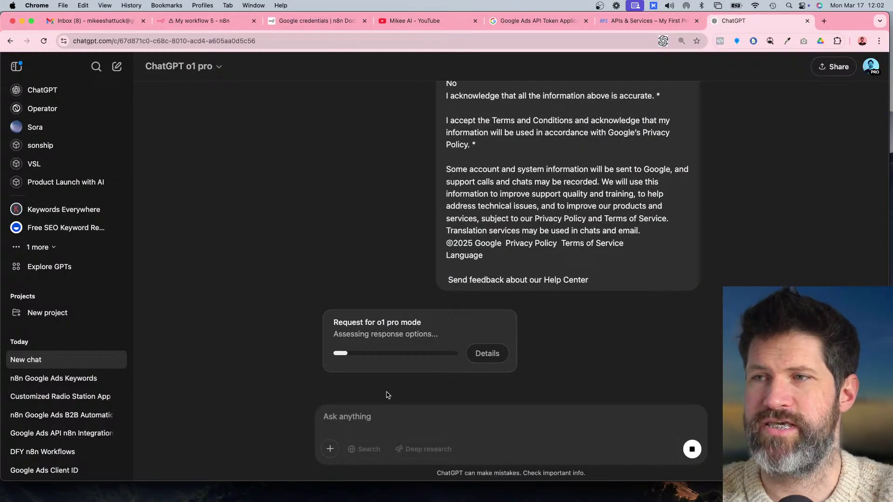
Review the Google Ads API Token Application again, from its introduction through the required account, contact and design documentation questions
left_click(526, 22)
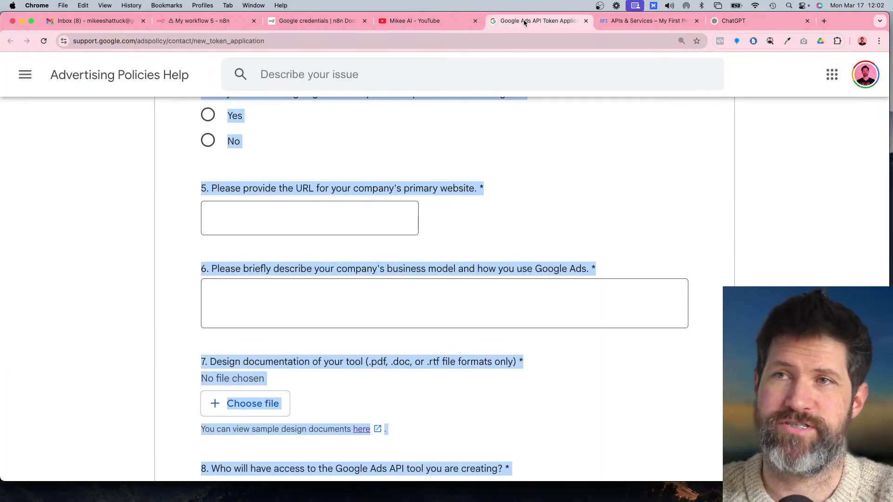
scroll(516, 177, "down", 10)
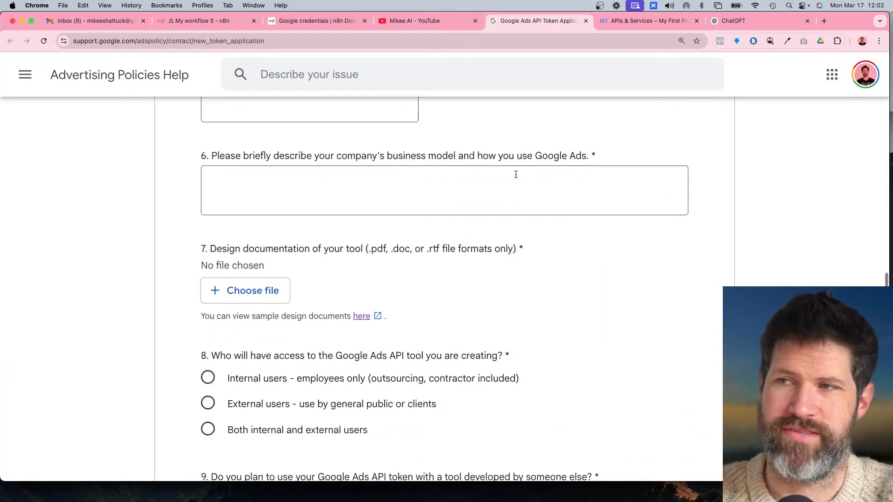
scroll(515, 176, "up", 15)
scroll(515, 176, "up", 10)
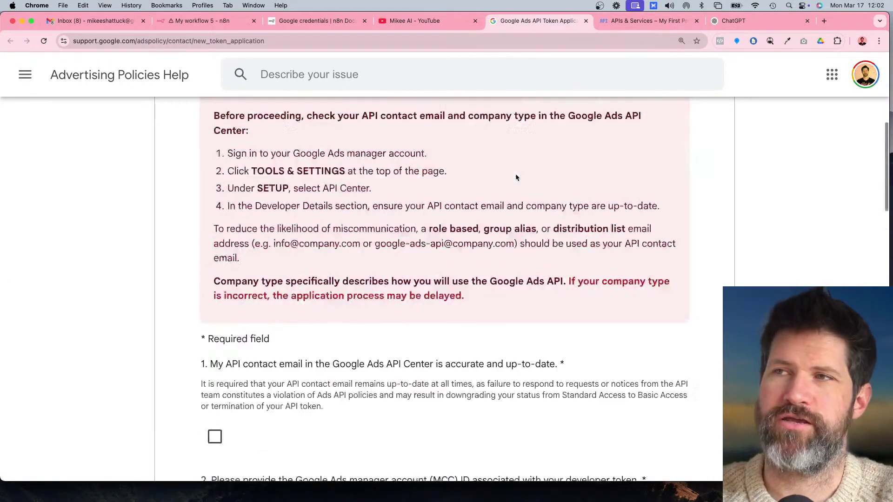
scroll(516, 177, "down", 1)
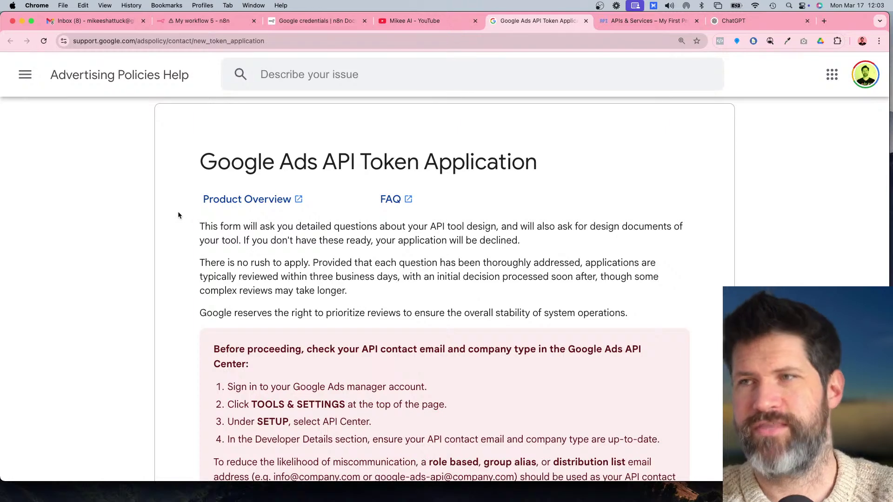
scroll(178, 215, "down", 1)
scroll(178, 215, "up", 1)
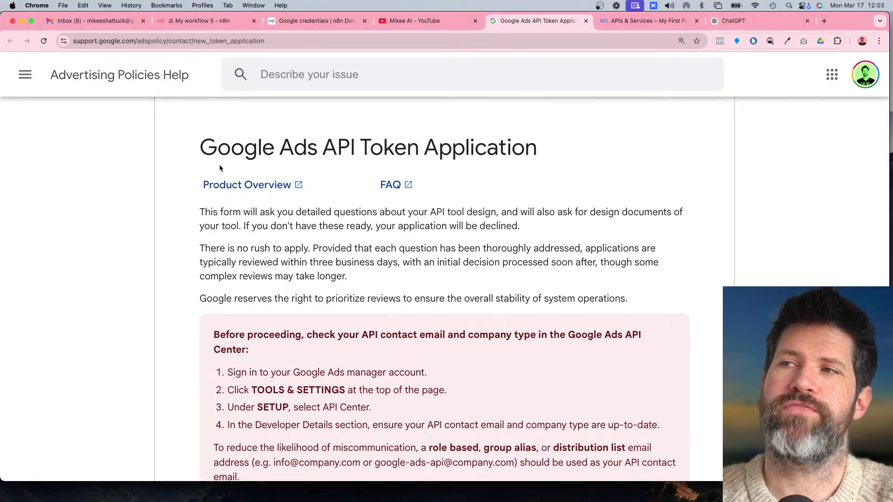
triple_click(218, 149)
scroll(217, 149, "down", 15)
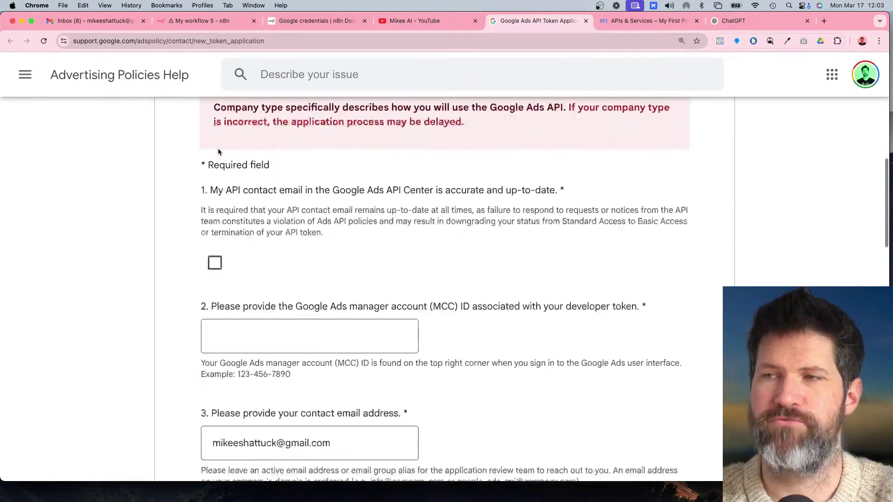
scroll(217, 148, "up", 5)
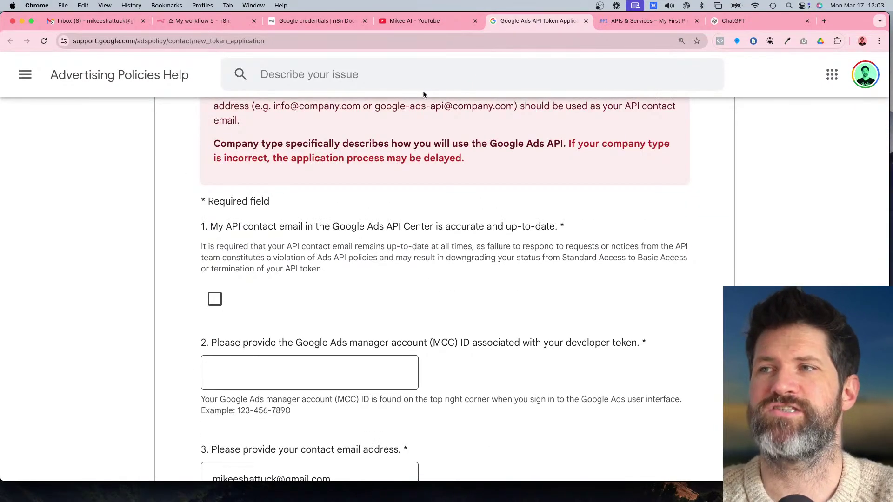
Switch to the Google Cloud API Library and view the project list, keeping My First Project selected
scroll(422, 159, "up", 3)
left_click(636, 21)
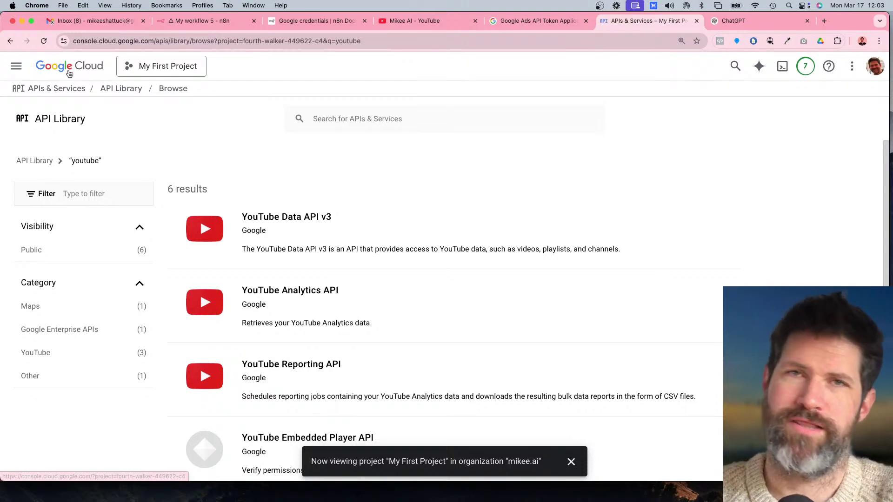
left_click(165, 69)
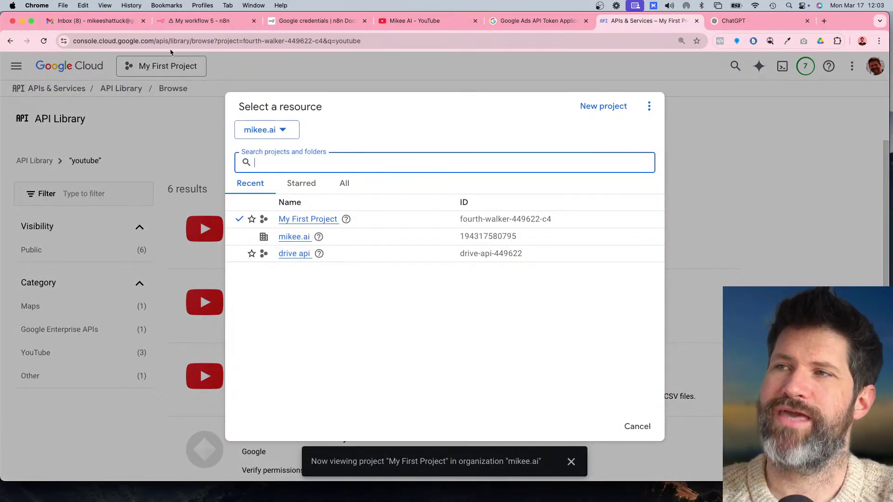
left_click(160, 69)
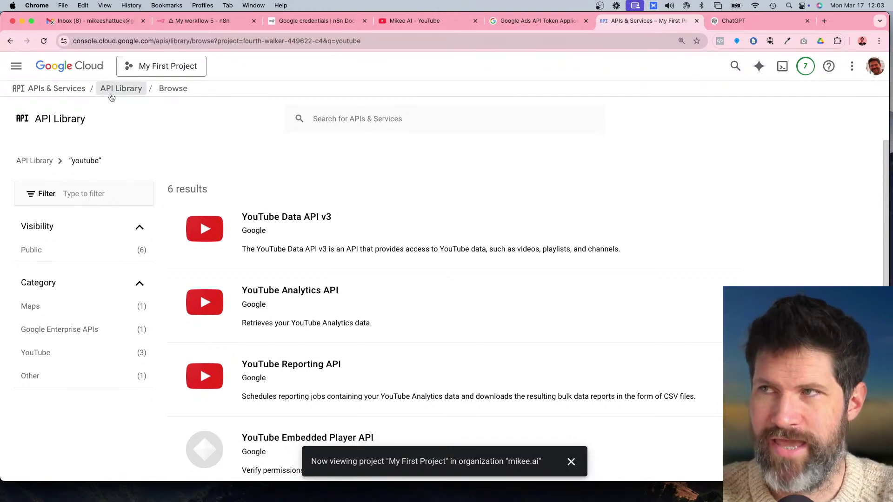
Return to the API Library home and search it for "gmail"
left_click(111, 90)
double_click(338, 232)
type("gmail")
key("Return")
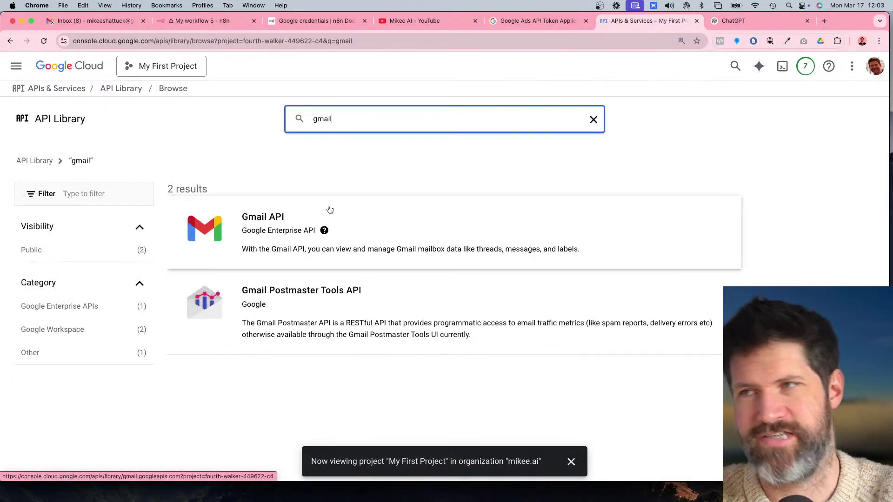
Search the API Library for "ads" and clear the search text
double_click(322, 119)
type("ads")
key("Return")
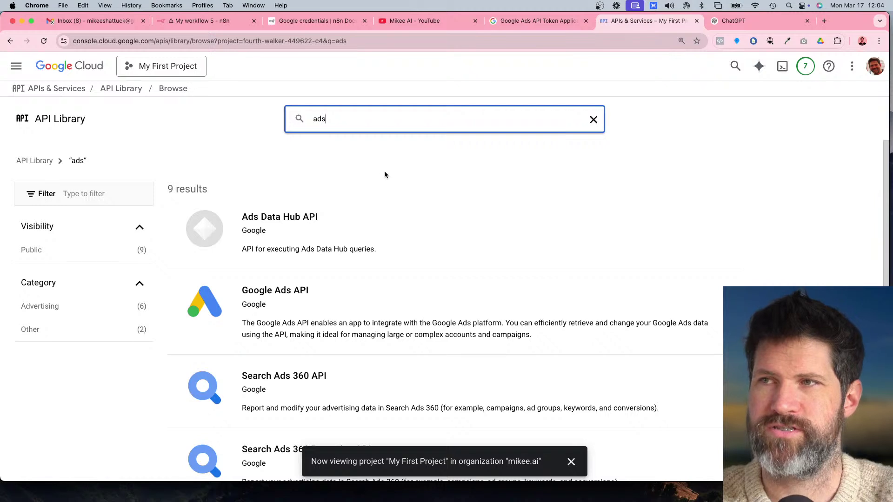
left_click(592, 121)
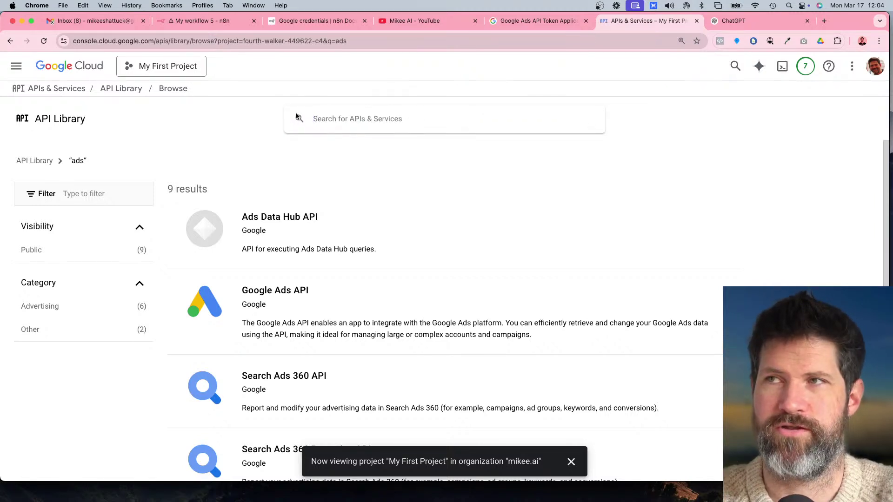
Return to n8n, leave the Google Ads workflow and look through the list of saved credentials
left_click(212, 20)
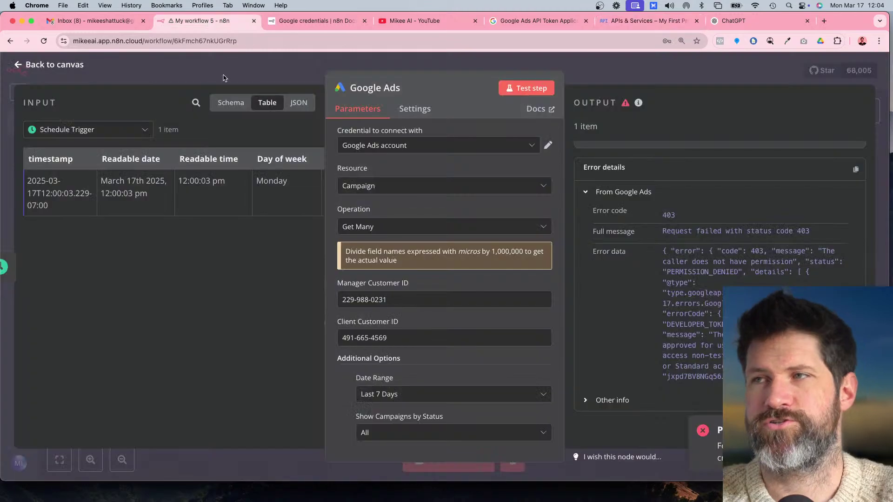
left_click(30, 68)
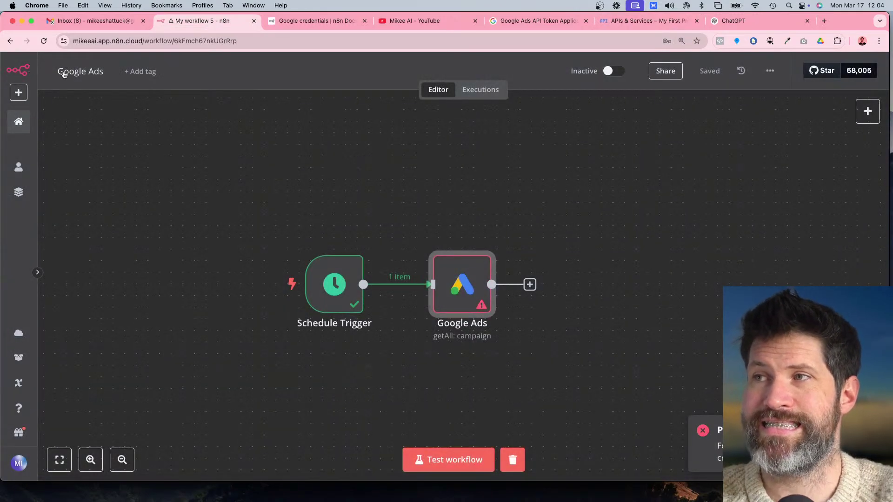
left_click(19, 121)
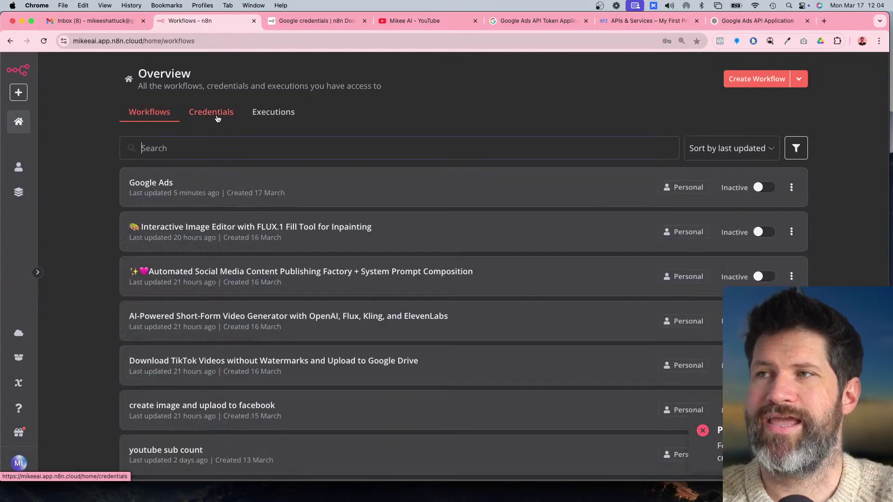
left_click(216, 116)
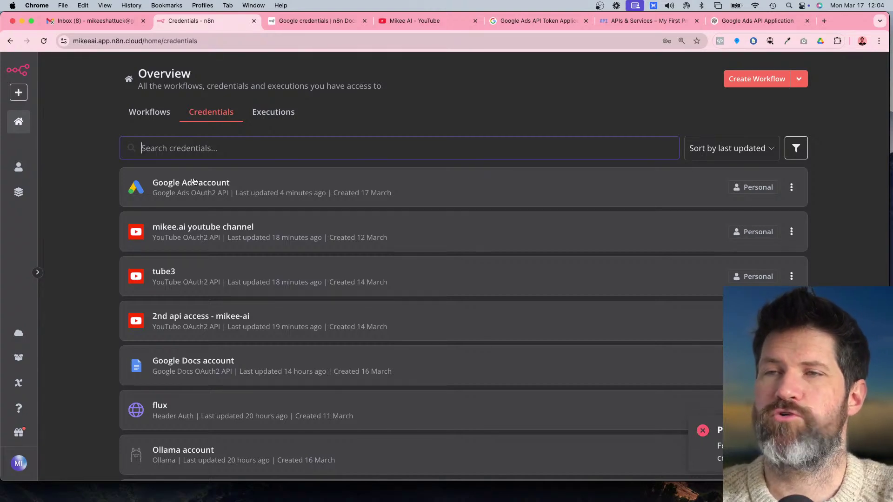
scroll(198, 210, "down", 5)
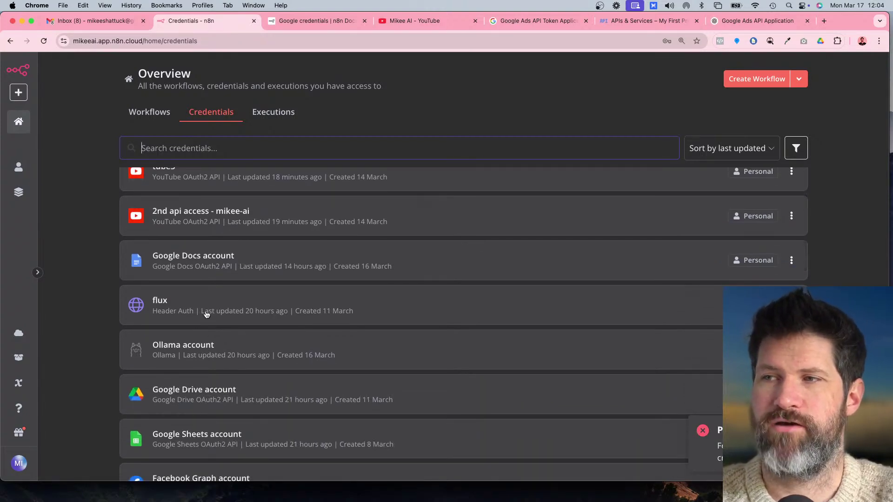
scroll(207, 311, "up", 5)
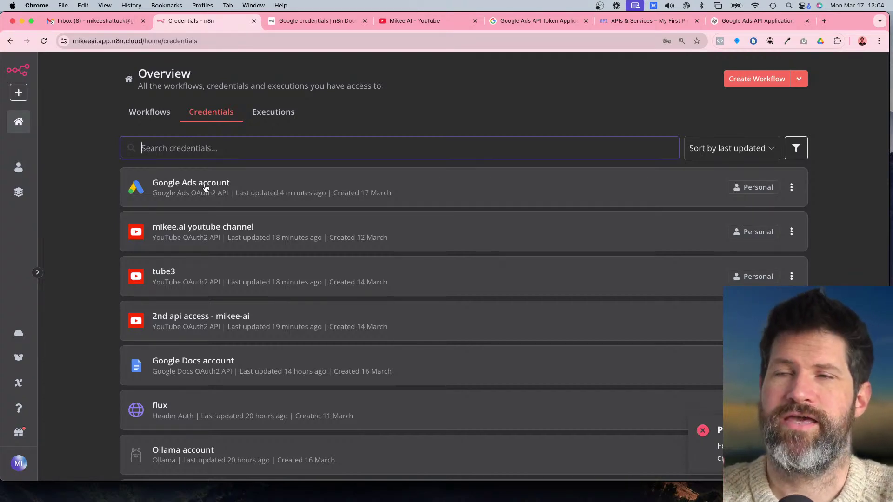
Open the Google Ads account credential and examine its Client ID, Client Secret and Developer Token fields
left_click(205, 188)
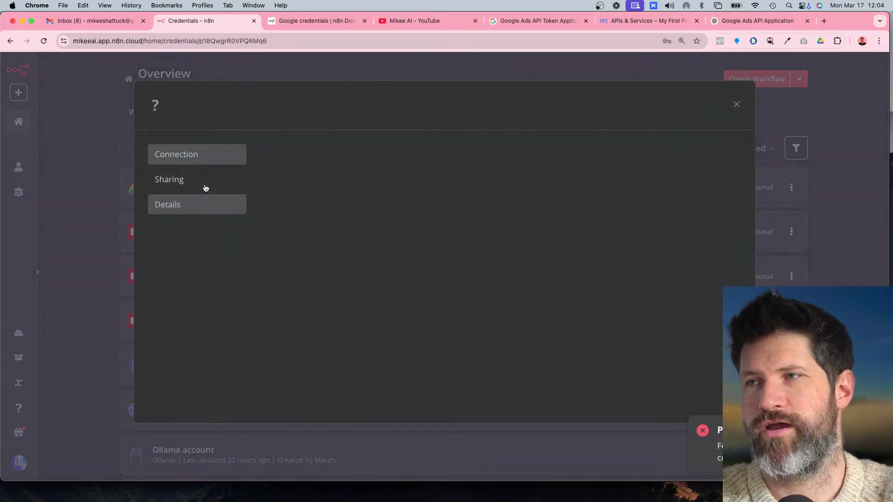
scroll(289, 278, "down", 3)
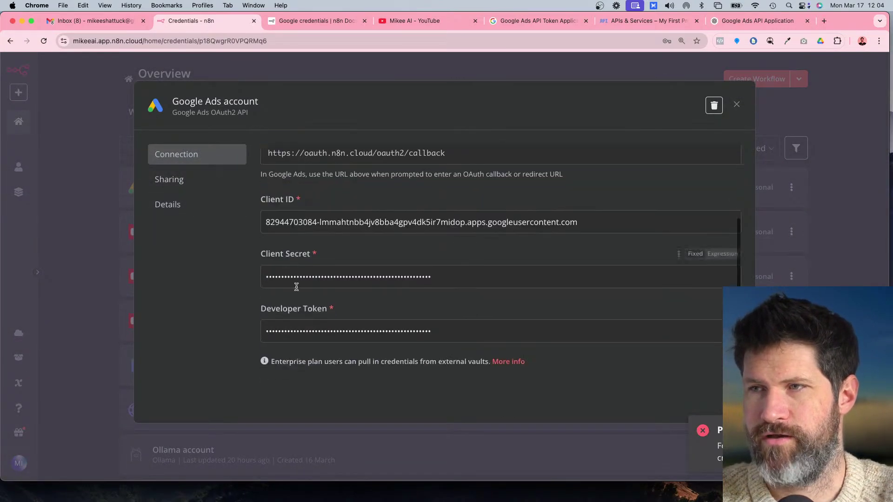
double_click(392, 222)
left_click(392, 222)
scroll(289, 309, "down", 1)
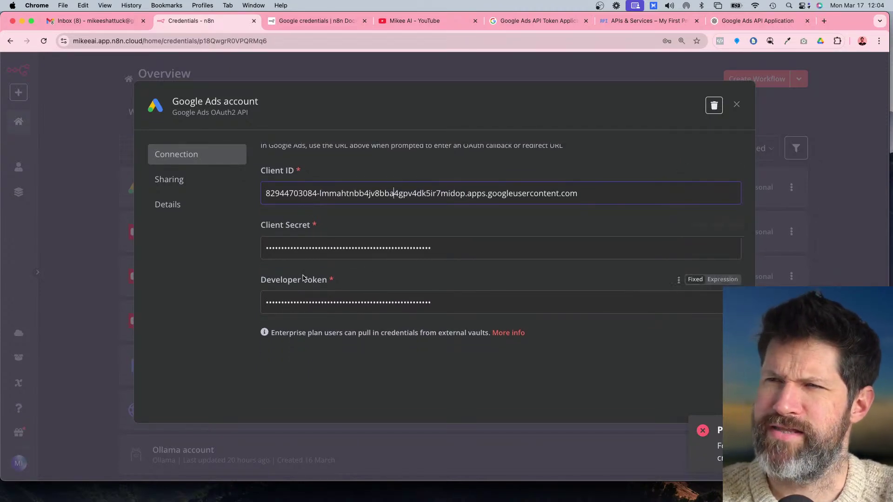
triple_click(264, 179)
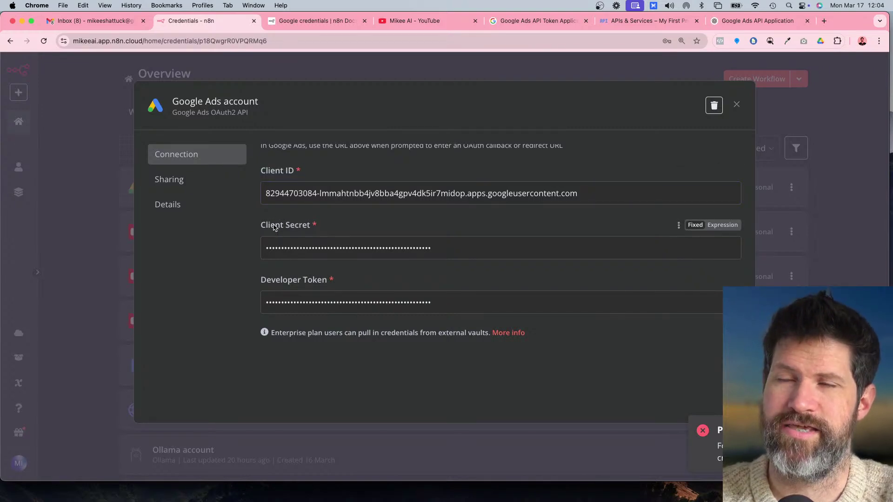
triple_click(274, 227)
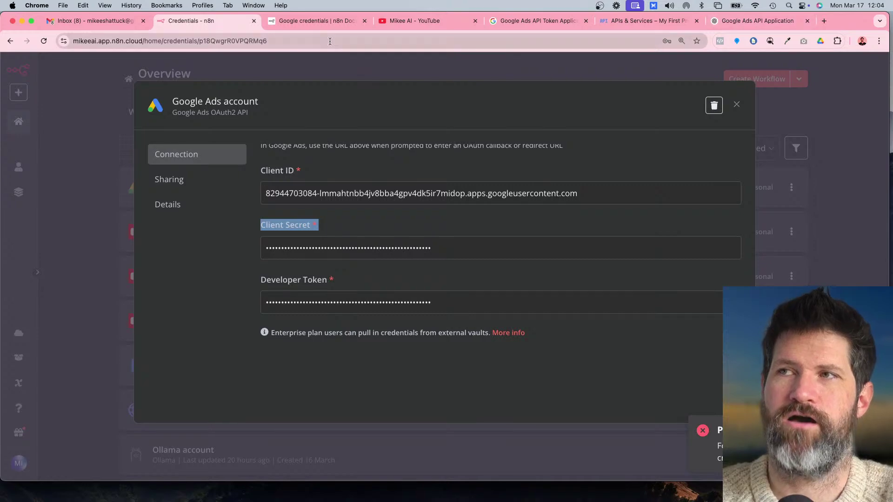
Return to Google Cloud and open the APIs & Services Credentials page for My First Project
left_click(309, 21)
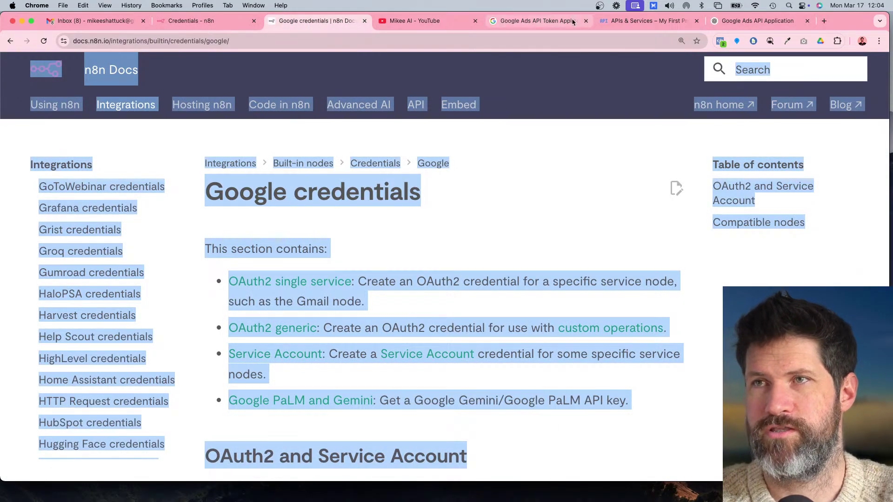
left_click(560, 22)
left_click(668, 24)
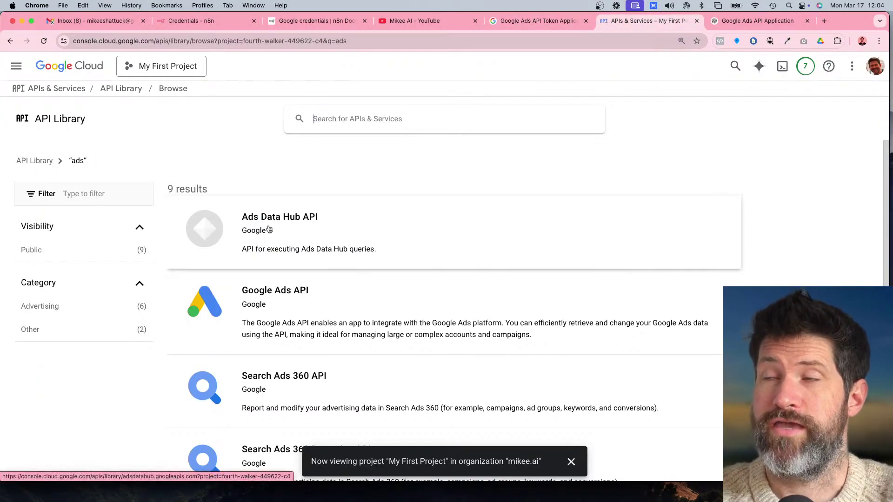
left_click(16, 68)
left_click(78, 195)
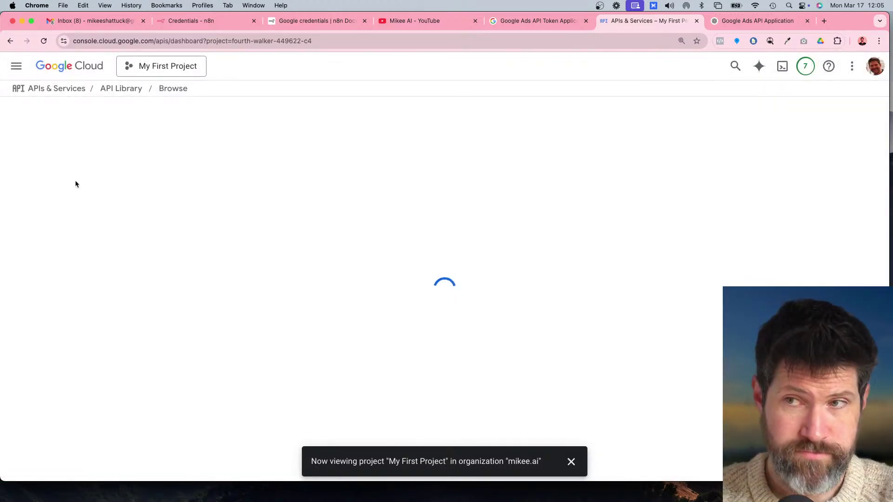
left_click(76, 169)
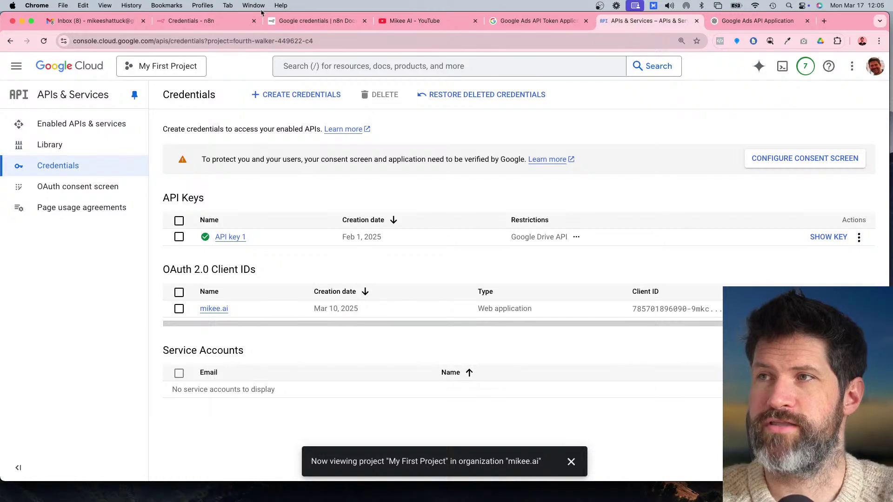
Go back to the Google Ads credential in n8n and search Google for its "Developer Token *" label
left_click(149, 23)
left_click(186, 21)
left_click_drag(260, 279, 297, 279)
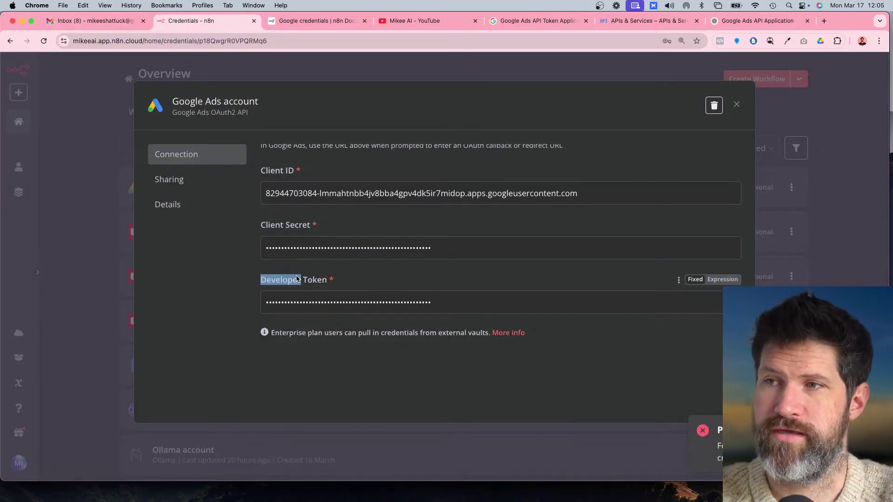
triple_click(297, 279)
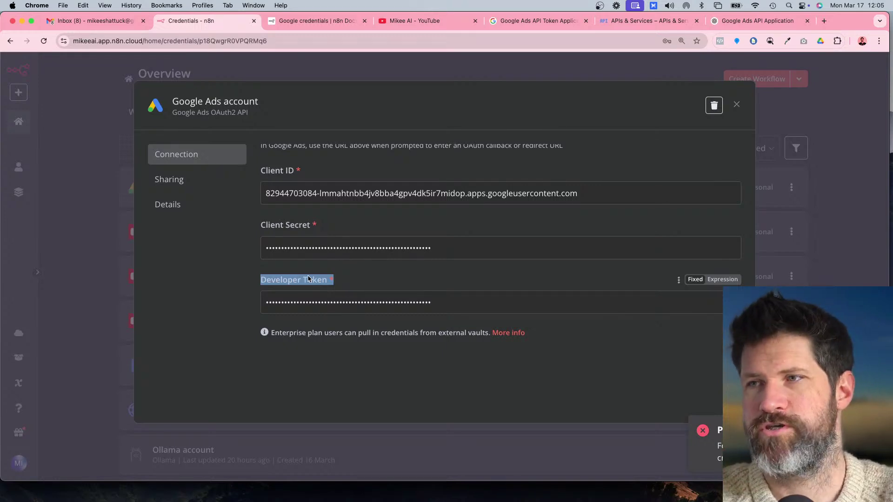
right_click(310, 279)
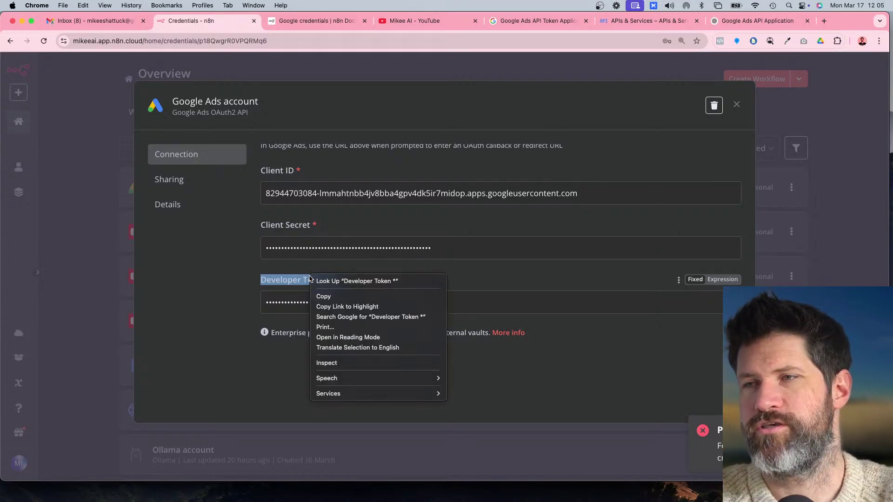
left_click(351, 317)
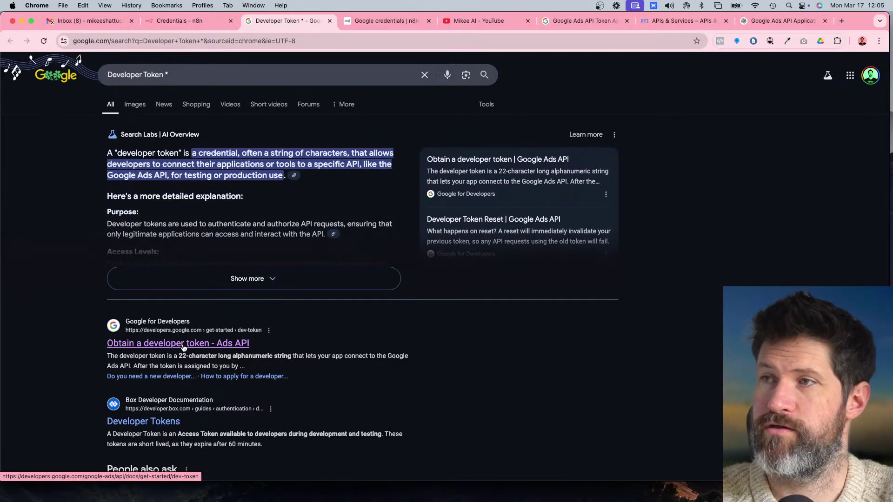
Look over the developer token search results and close the results tab
scroll(183, 344, "down", 5)
scroll(279, 313, "up", 6)
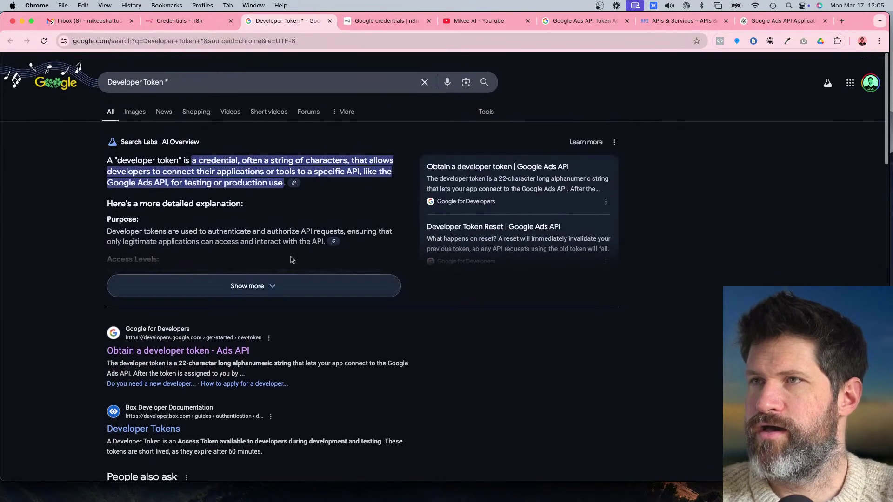
key("super+w")
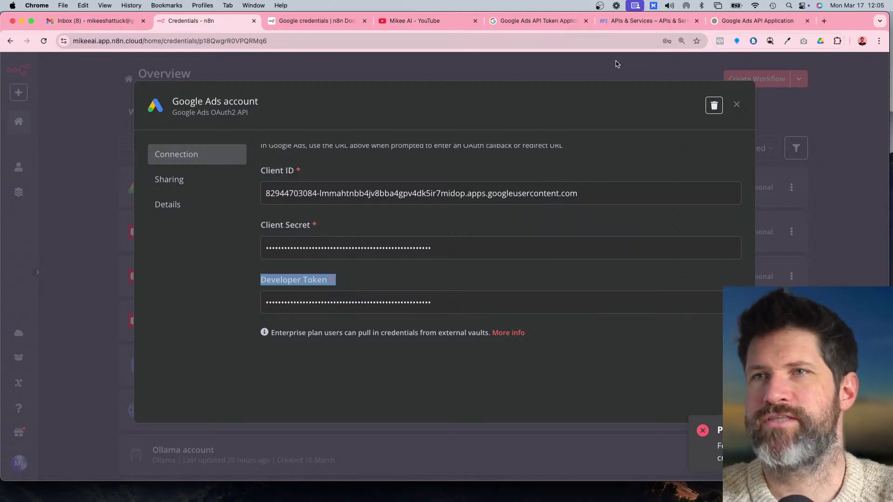
Revisit the Google Cloud credentials and ChatGPT tabs, and return to the introduction of the Google Ads API Token Application
left_click(680, 23)
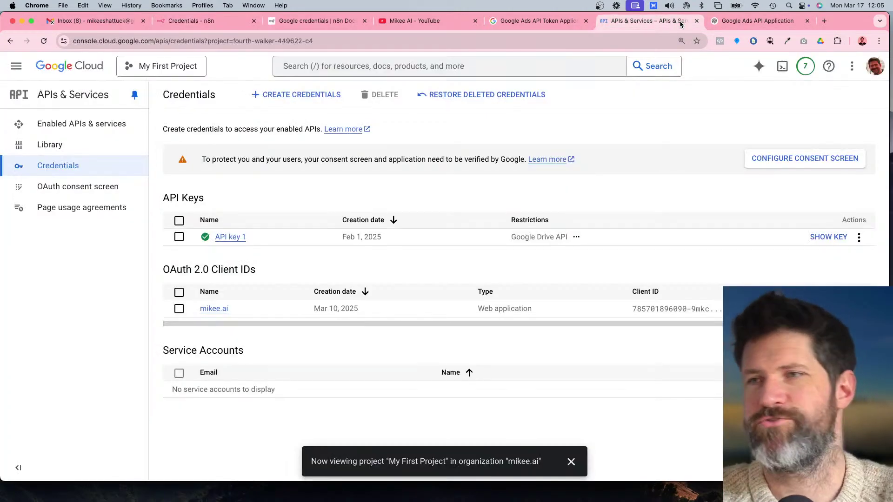
left_click(723, 24)
left_click(546, 25)
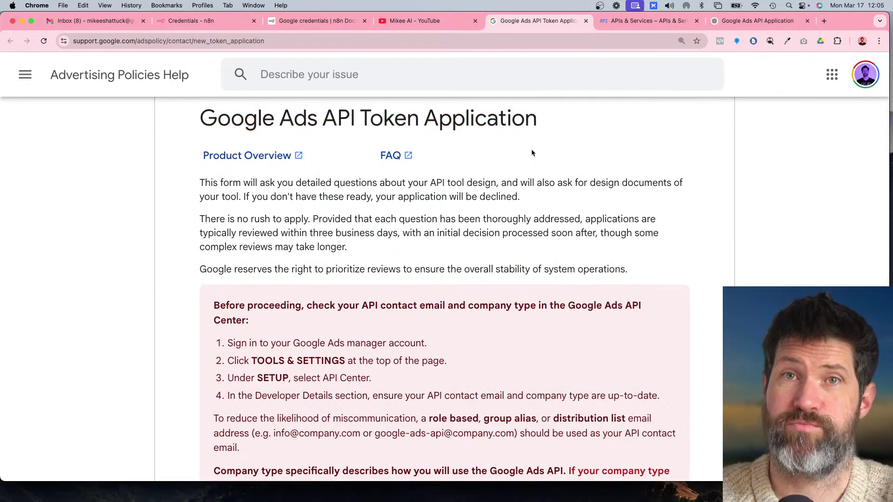
scroll(531, 148, "down", 1)
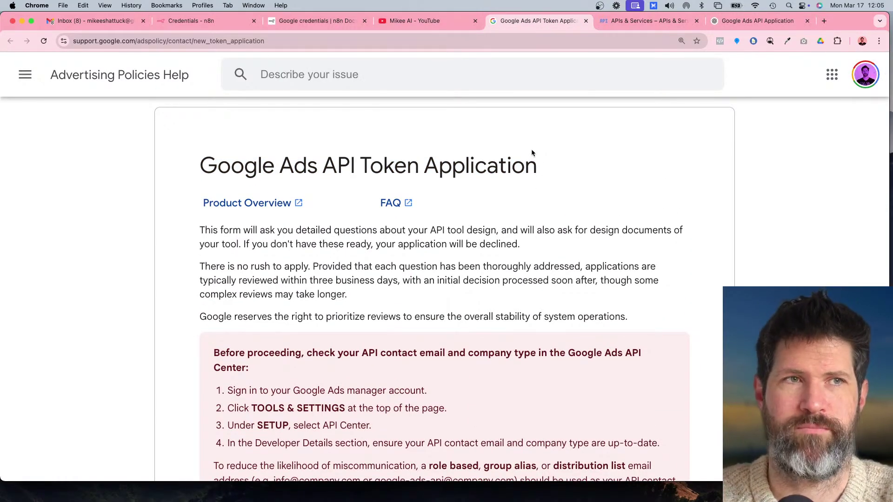